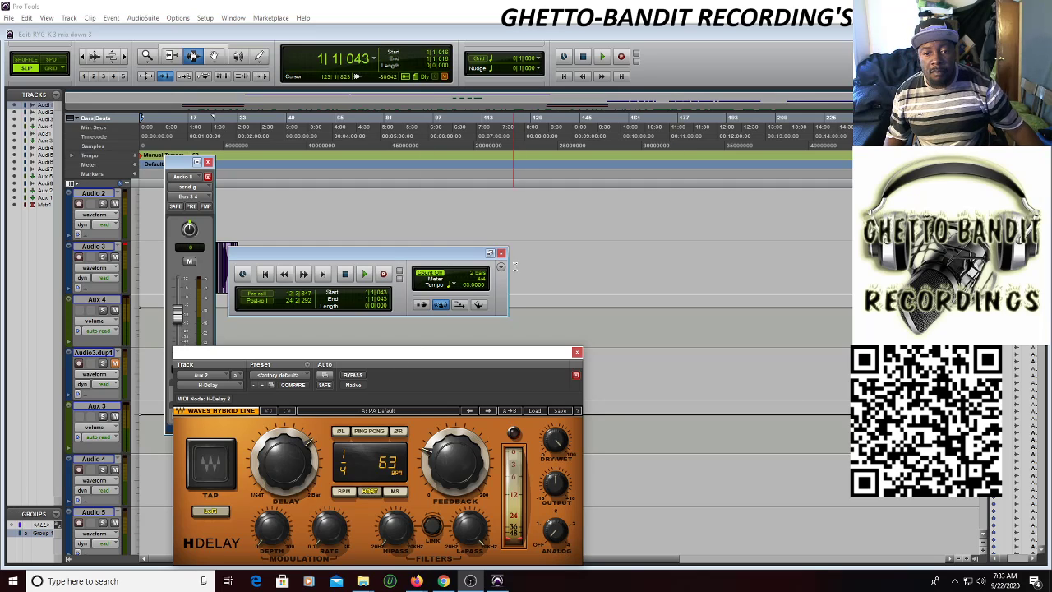
Play a short stretch of the session from its start and stop playback.
click(534, 234)
key(space)
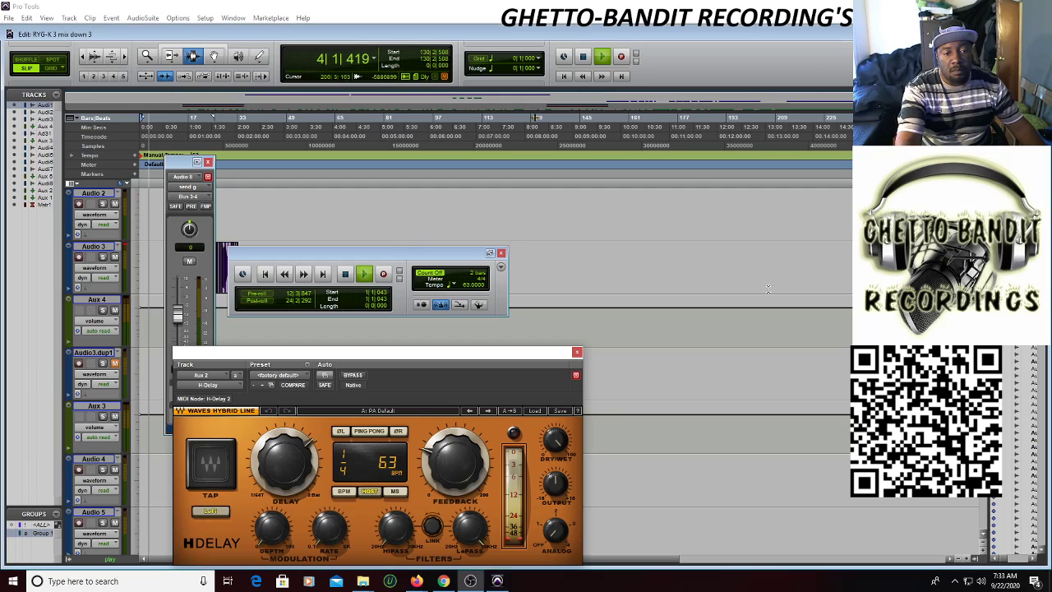
key(space)
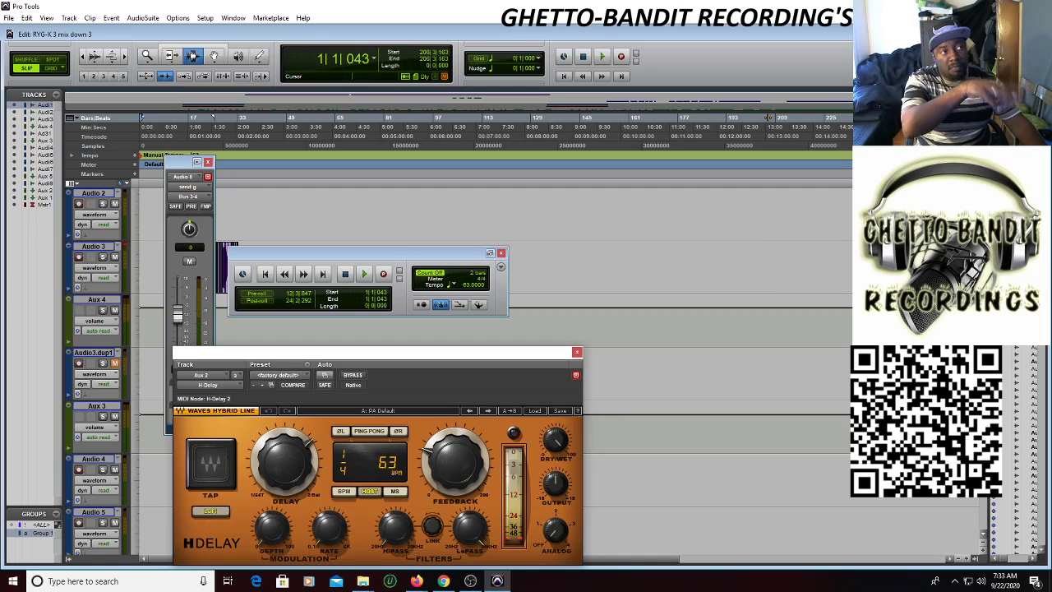
key(alt+Tab)
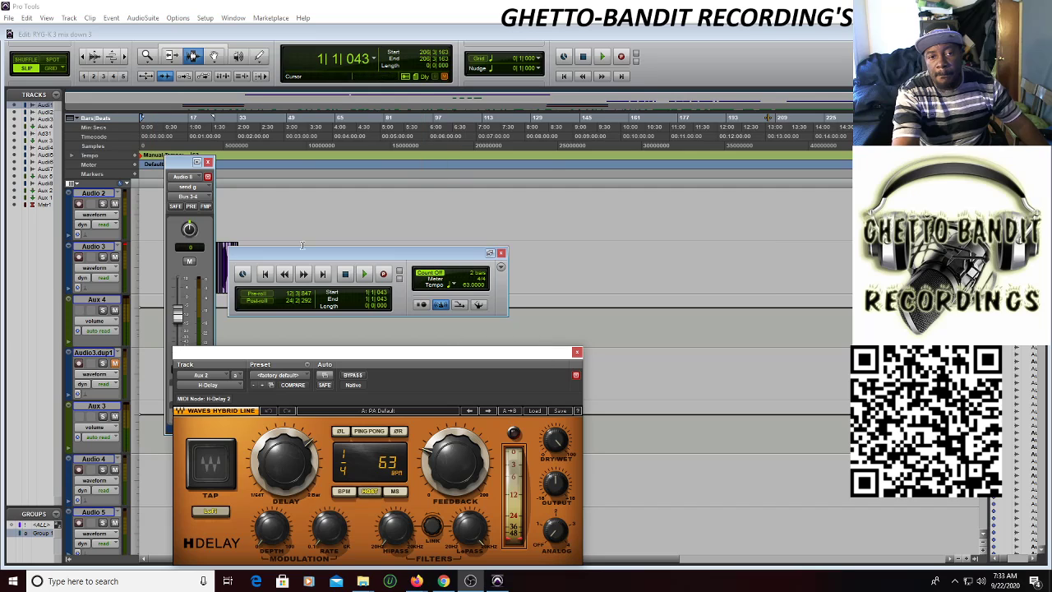
Start playback and move the H-Delay and transport windows clear of the enlarged Audio 3 clips.
click(603, 57)
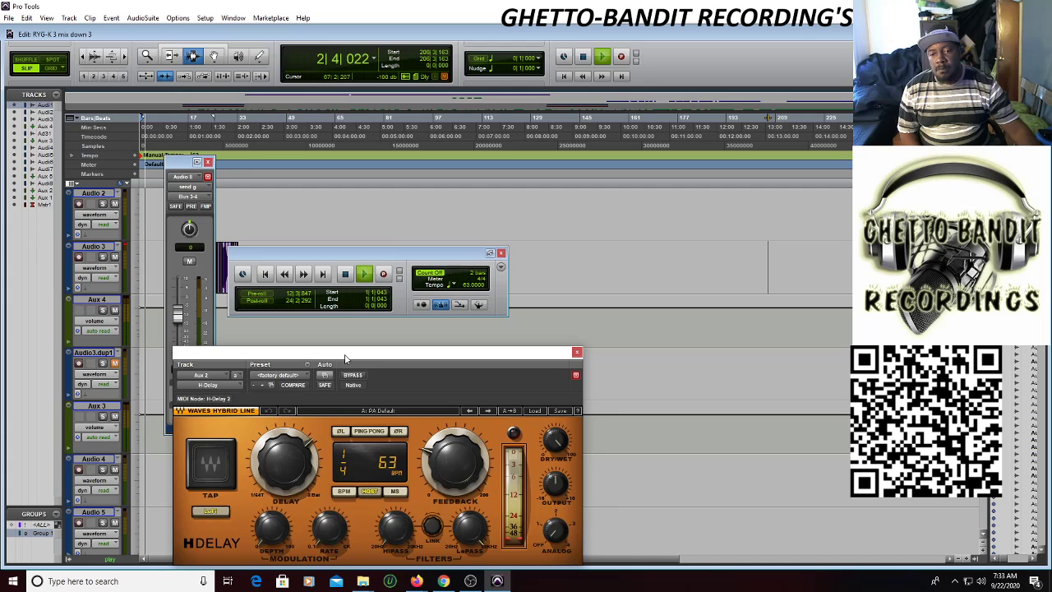
drag(345, 353, 1051, 352)
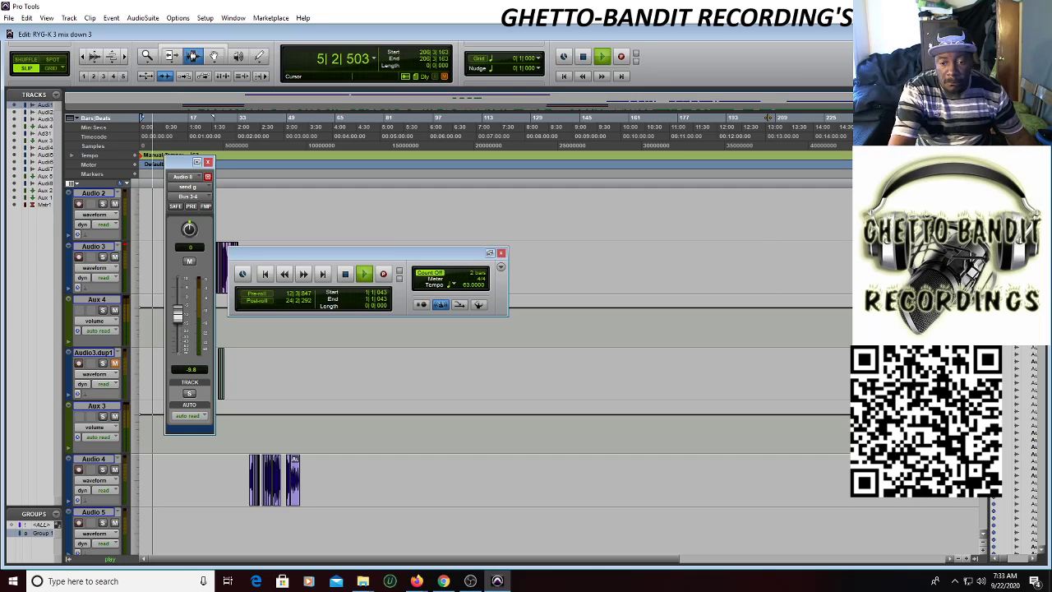
key(ctrl+])
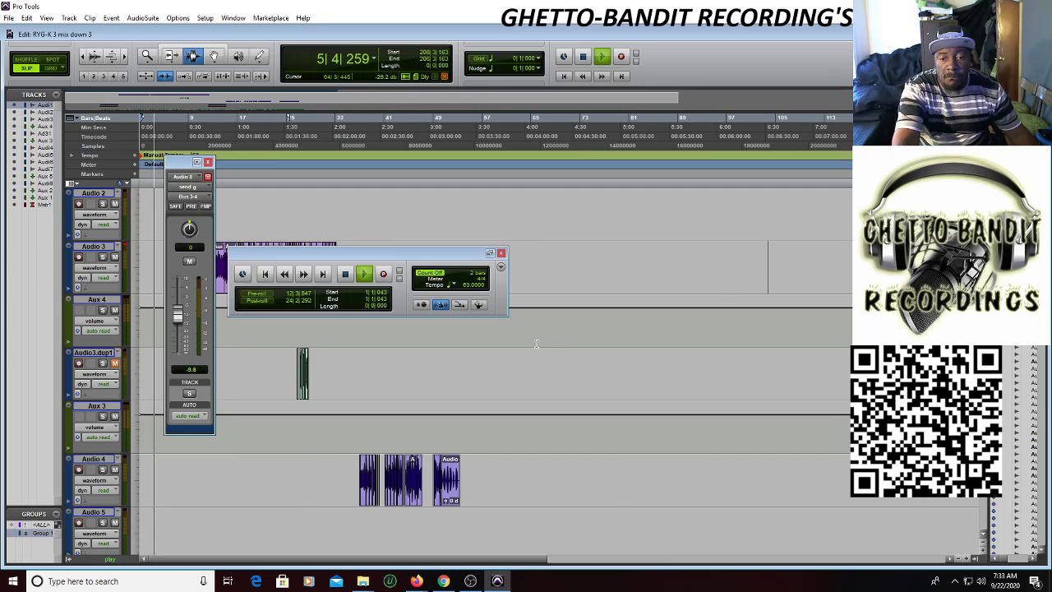
key(ctrl+])
key(ctrl+])
key(ctrl+])
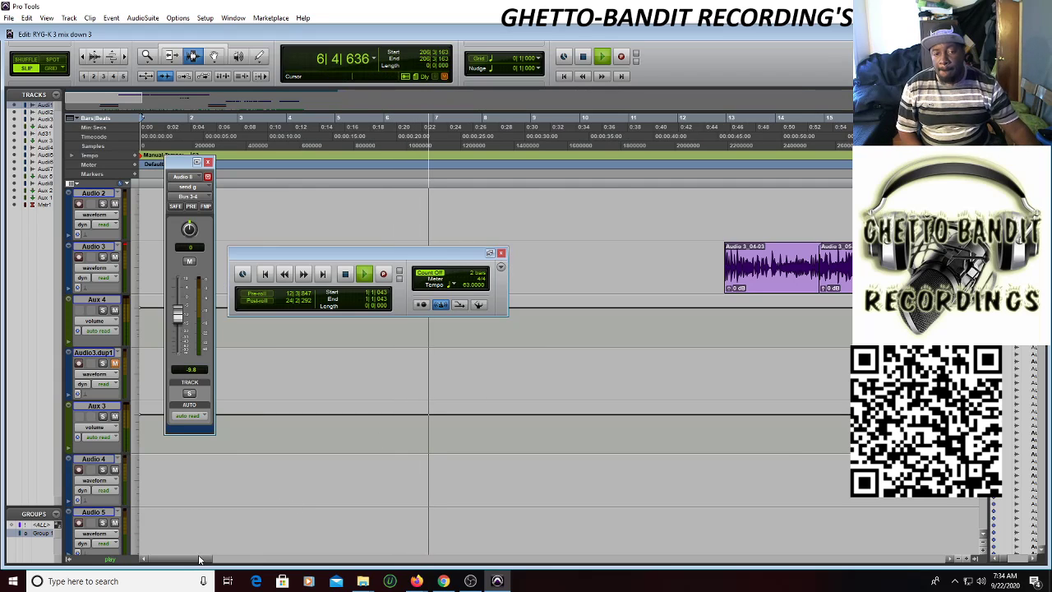
drag(199, 559, 235, 558)
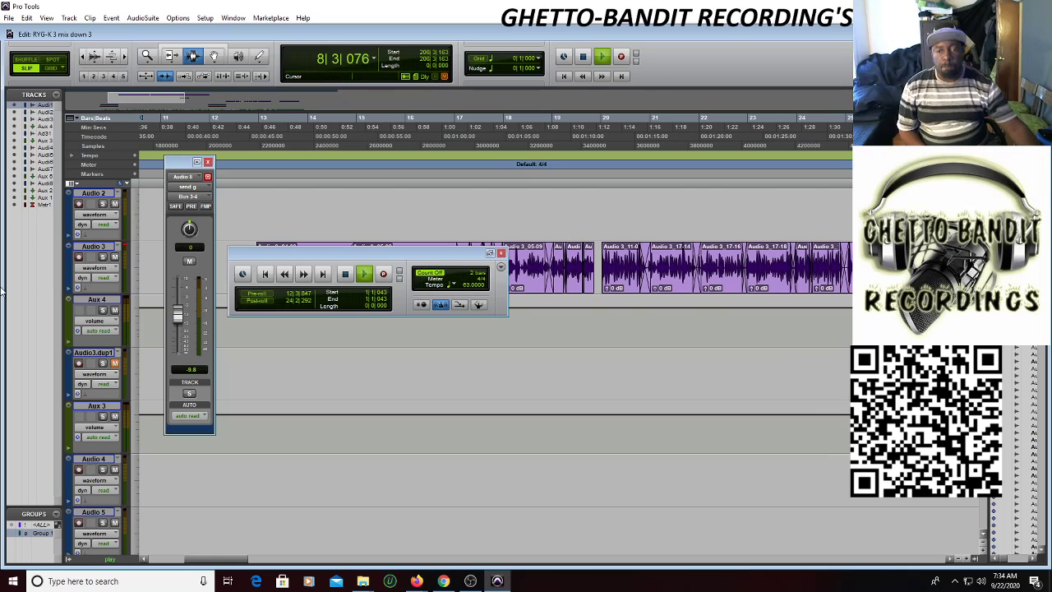
drag(245, 259, 745, 462)
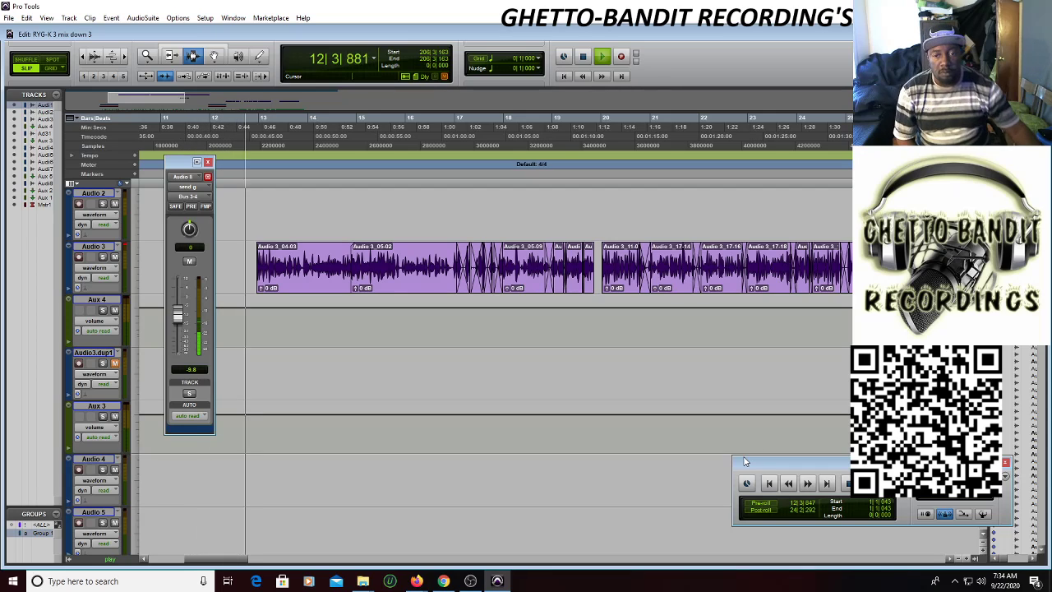
Listen to the mix while reviewing the clips on all vocal and beat tracks, and end by stopping playback.
scroll(755, 452, down, 4)
scroll(761, 448, up, 2)
scroll(763, 448, up, 2)
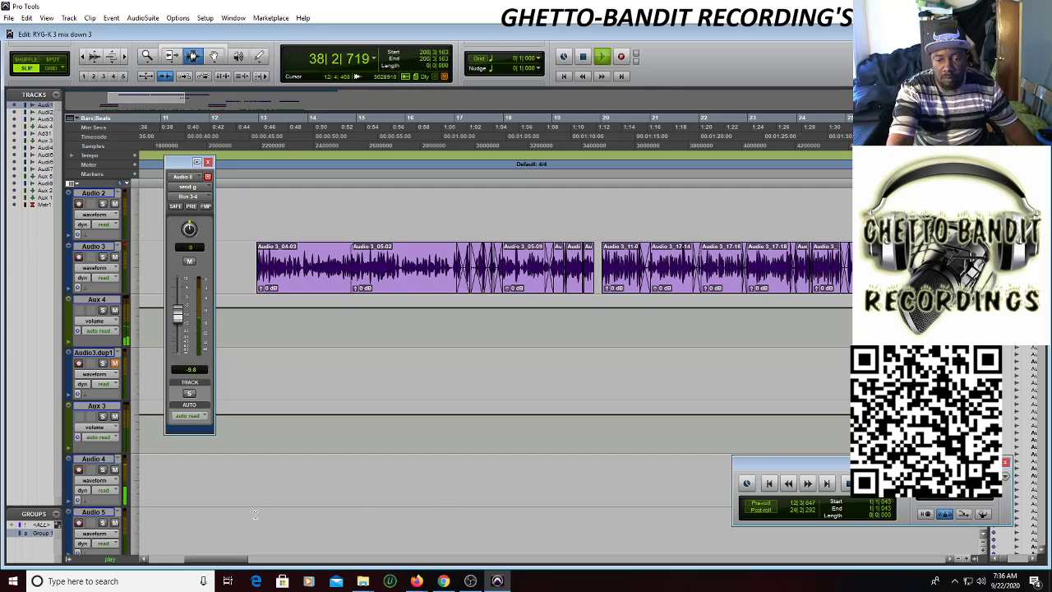
key(ctrl+[)
key(ctrl+[)
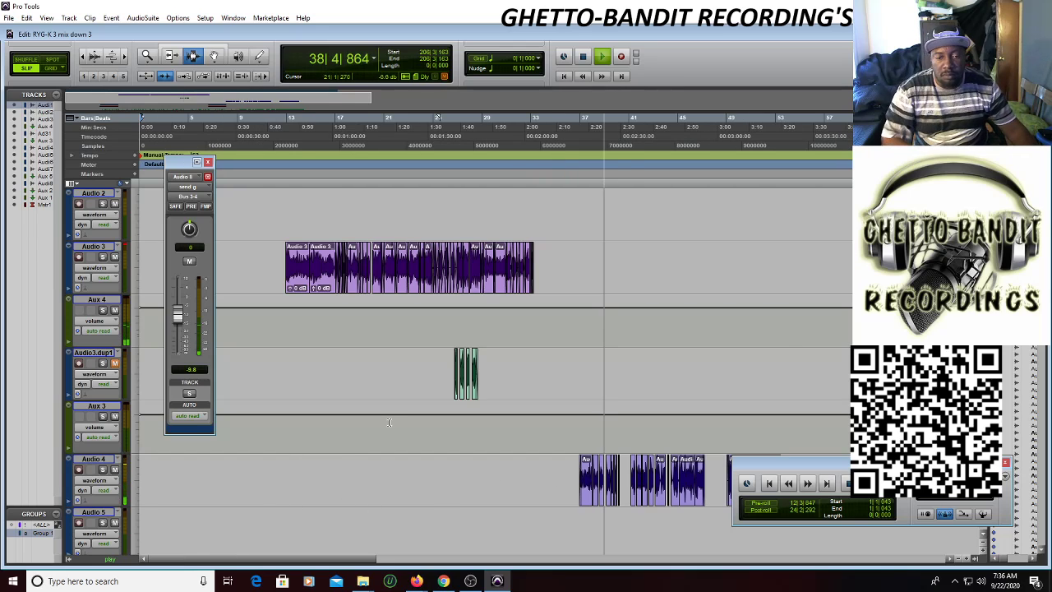
scroll(389, 422, down, 1)
scroll(392, 421, down, 1)
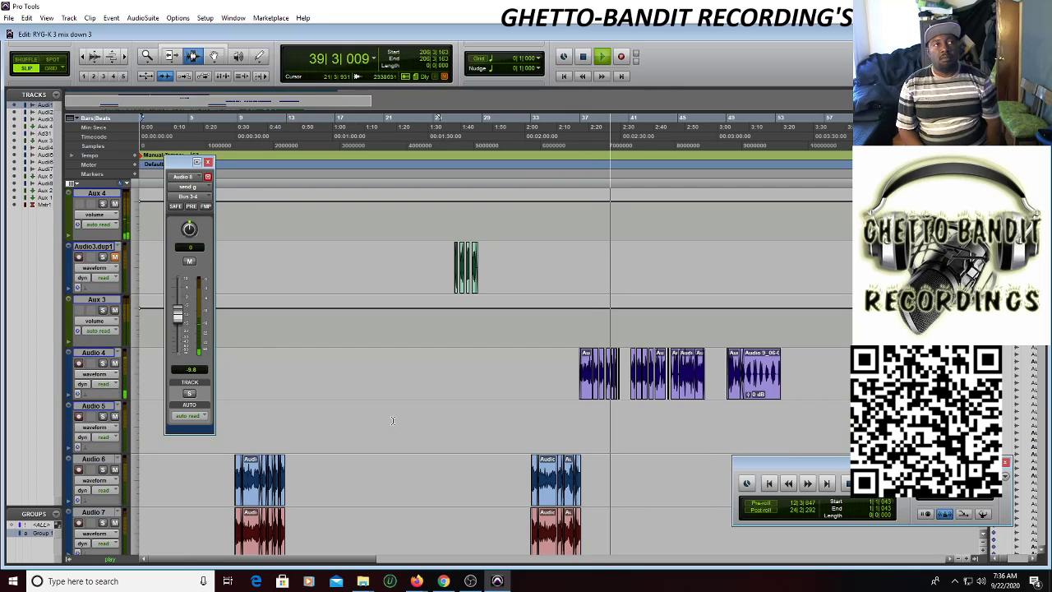
scroll(397, 410, down, 2)
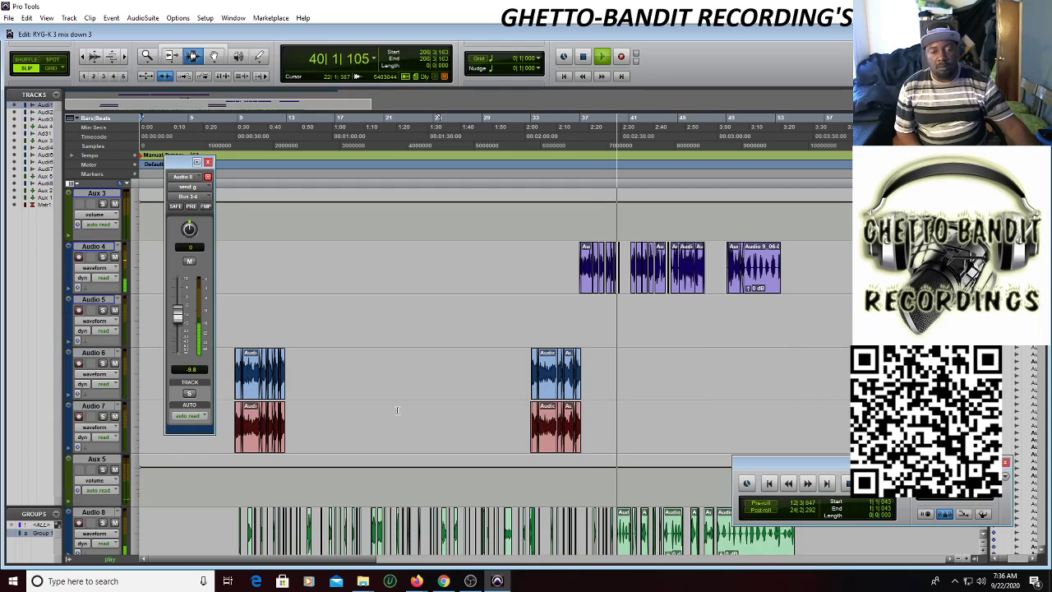
scroll(397, 411, down, 1)
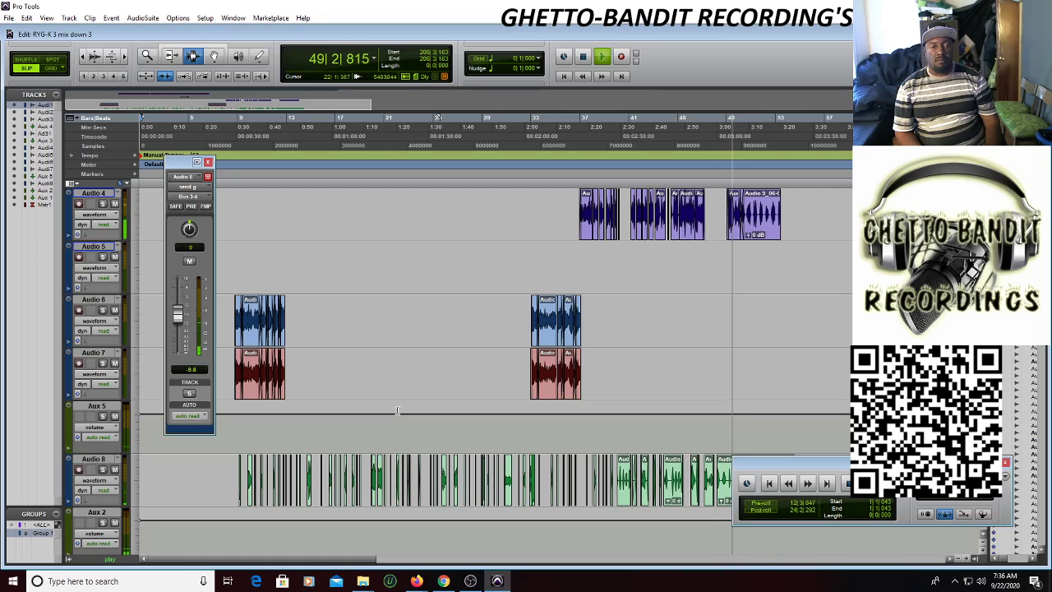
scroll(422, 384, up, 2)
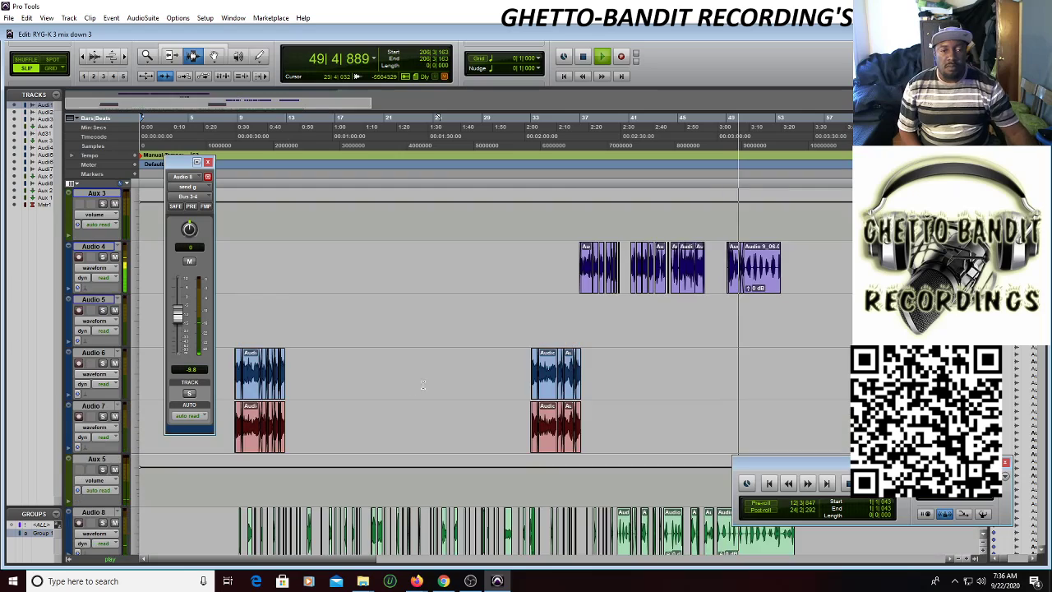
scroll(422, 384, up, 4)
scroll(654, 439, down, 2)
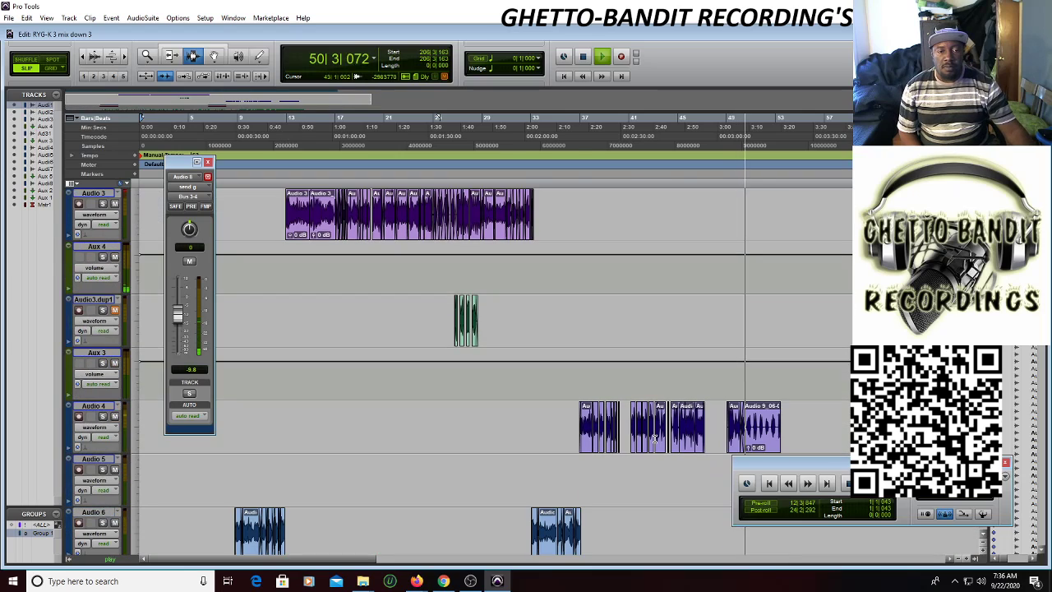
scroll(654, 439, down, 5)
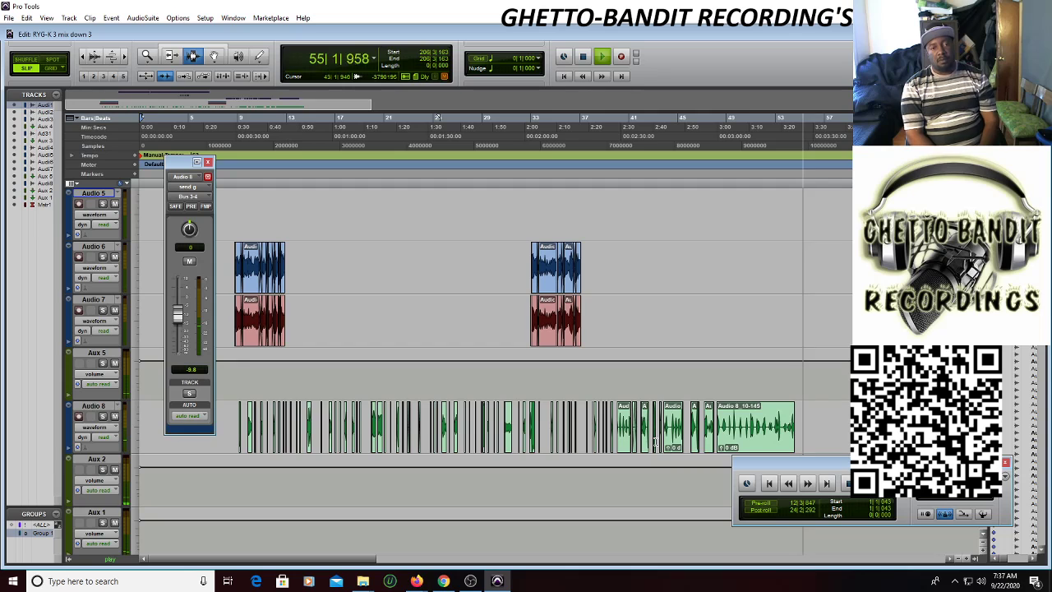
scroll(655, 441, up, 5)
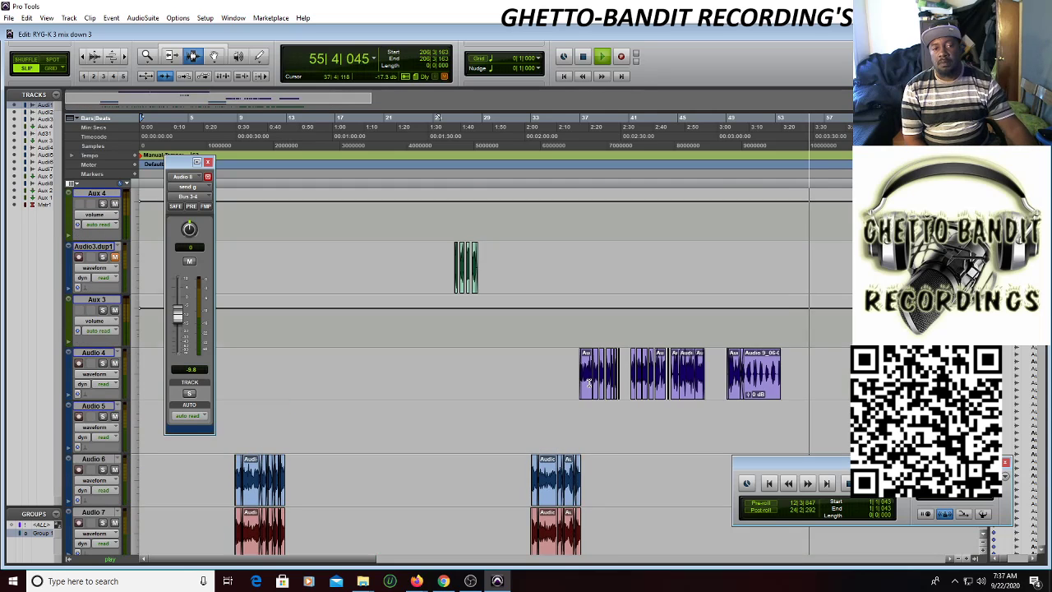
scroll(588, 384, up, 5)
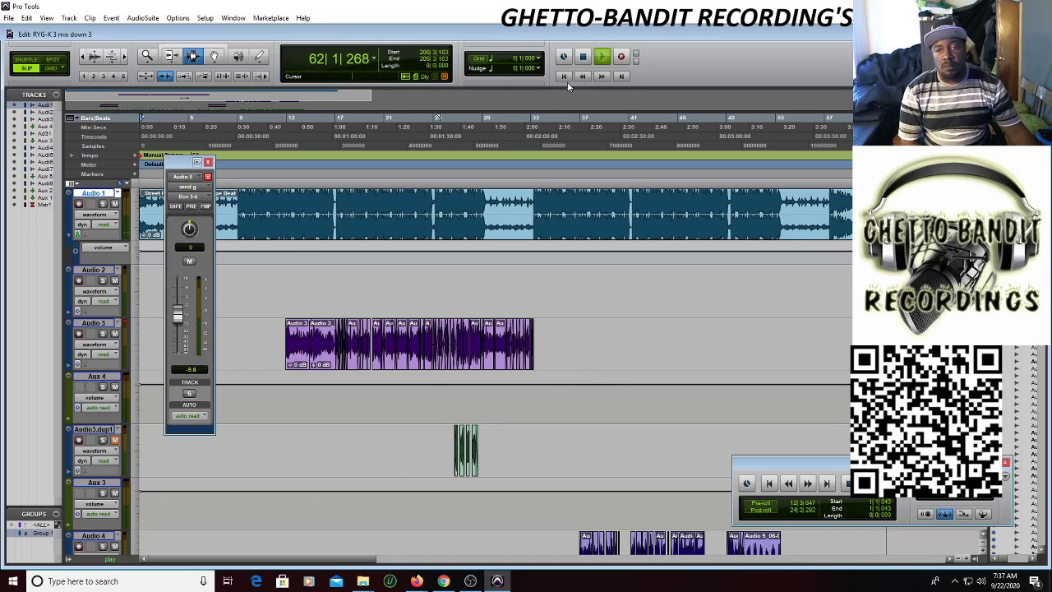
click(585, 57)
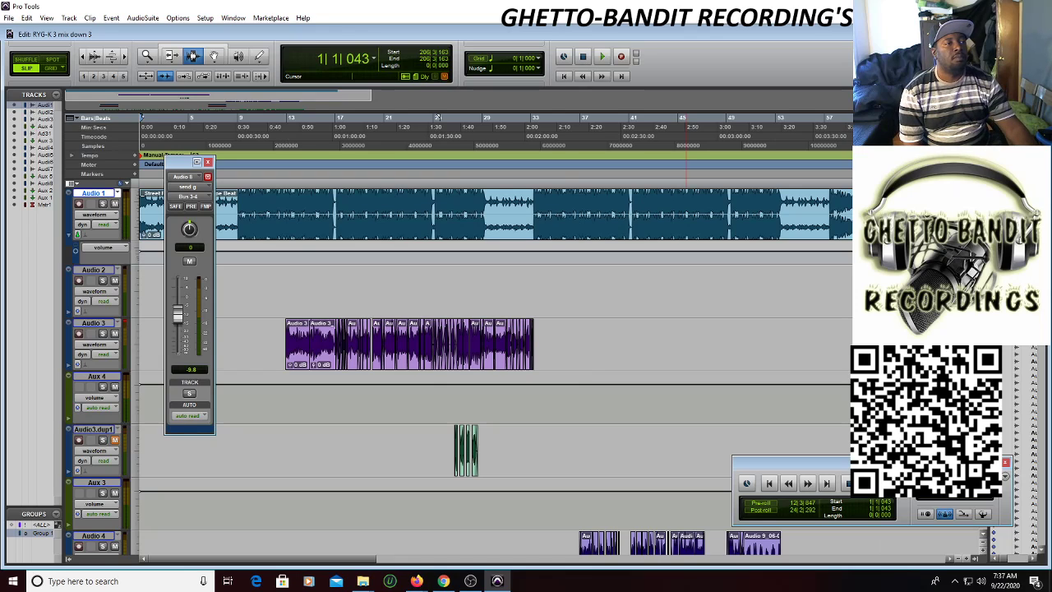
Show the Mix window at full size and review the EQ3 7-Band in the first insert of Audio 3.
key(alt+Tab)
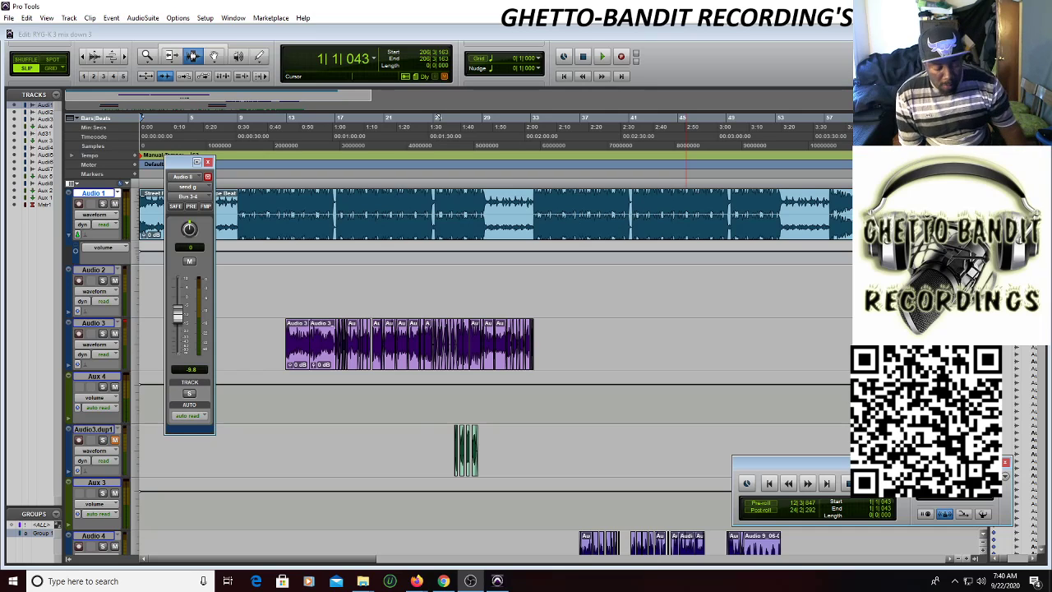
key(ctrl+equal)
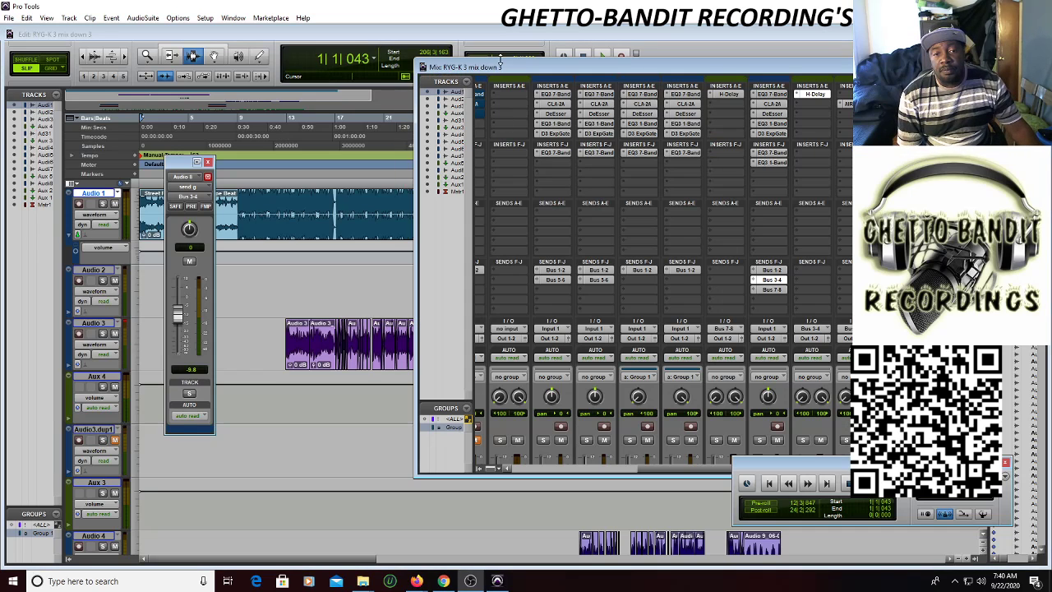
double_click(508, 66)
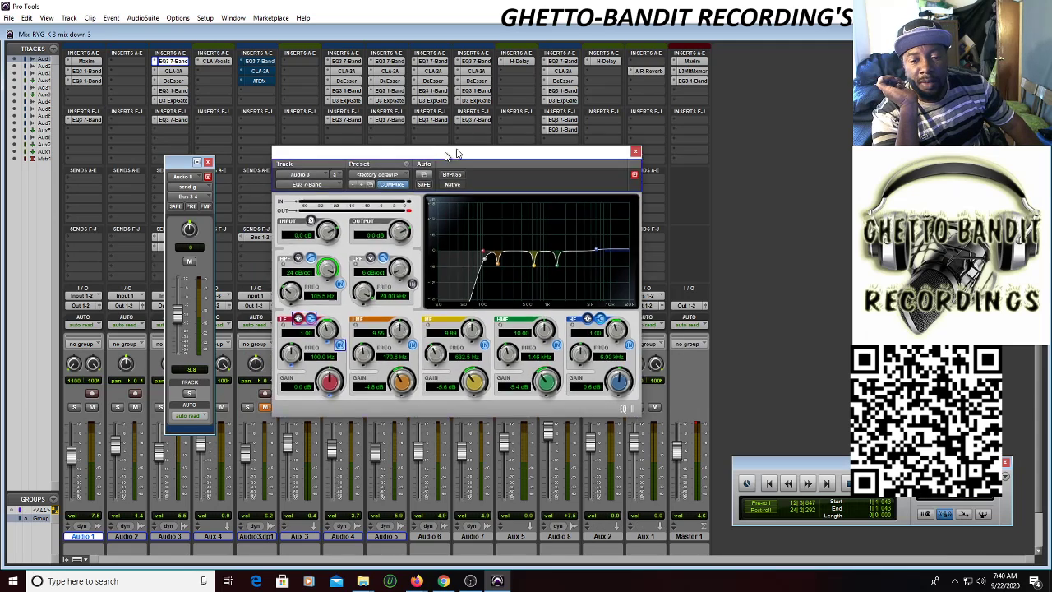
drag(428, 156, 476, 134)
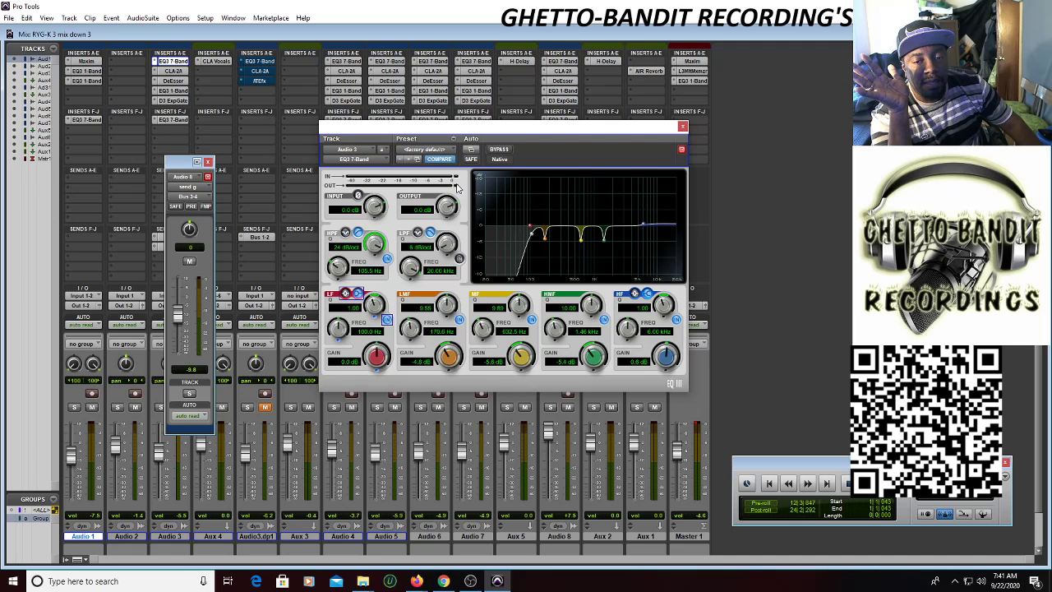
click(682, 125)
Open the CLA-2A compressor on Audio 3, choose Off for its analog option, and examine its gain and peak reduction.
click(173, 72)
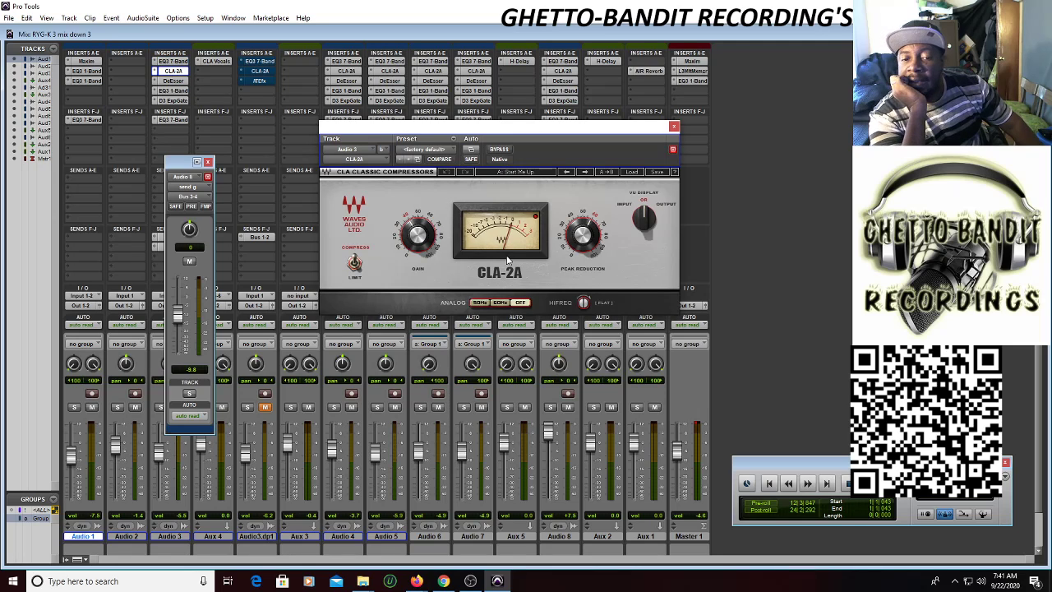
click(521, 302)
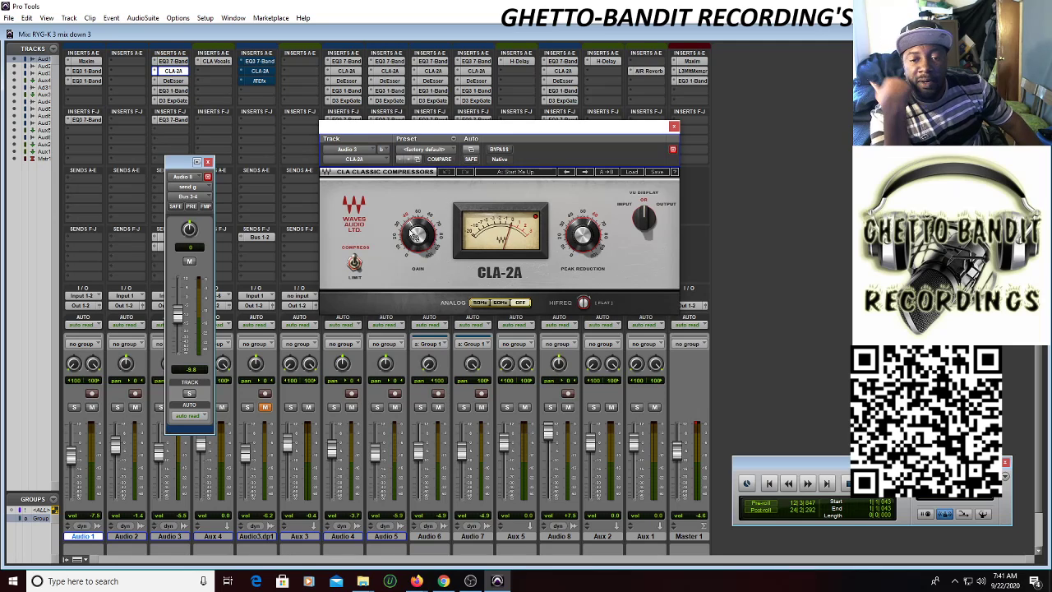
mouse_move(417, 255)
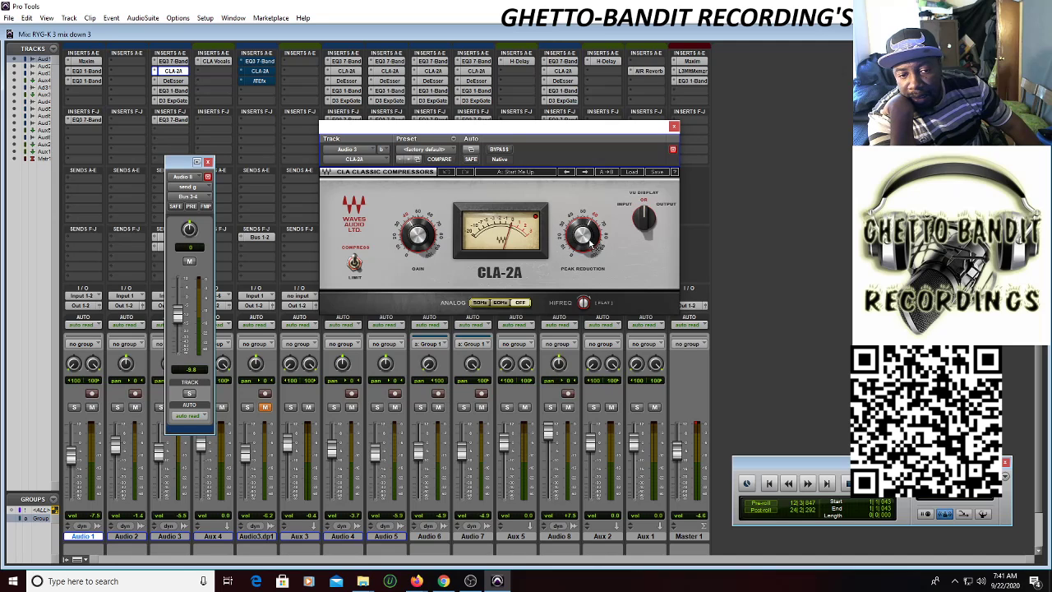
mouse_move(585, 239)
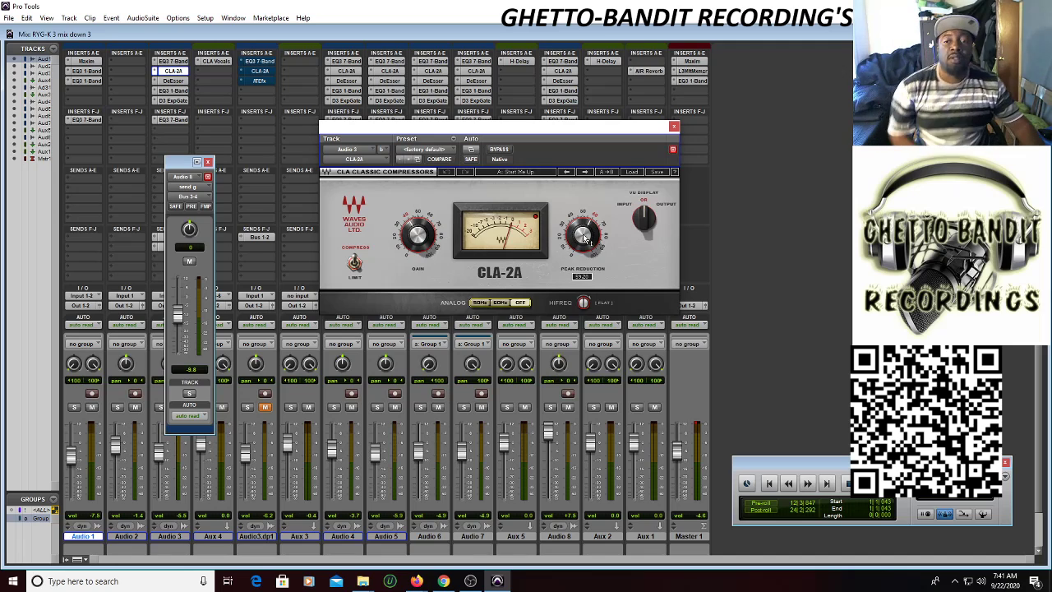
Open the DeEsser on Audio 3 to examine its threshold and frequency settings, dismissing the Malwarebytes advertisement.
click(171, 81)
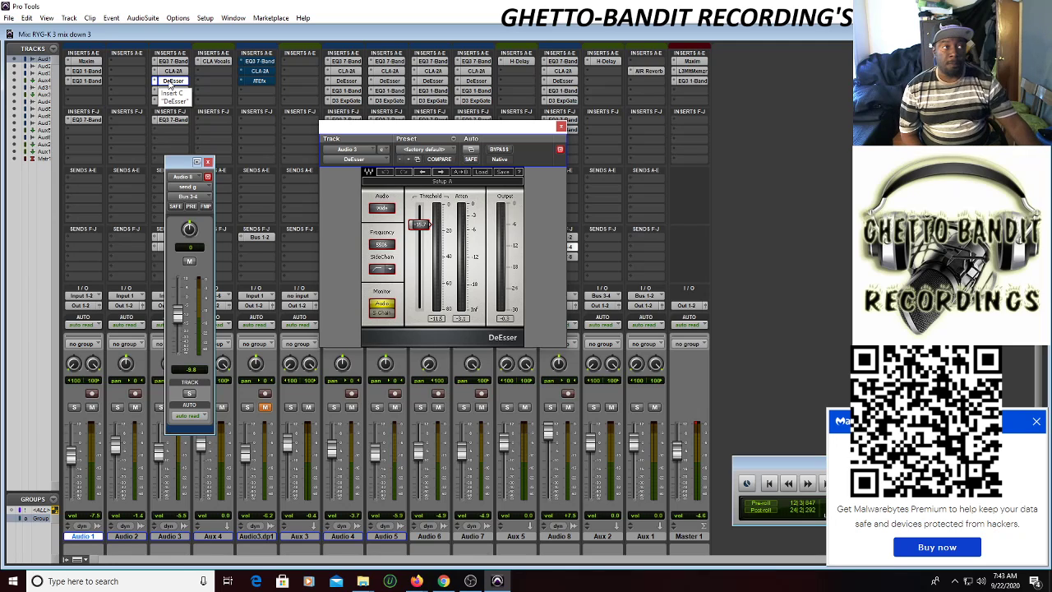
click(1036, 422)
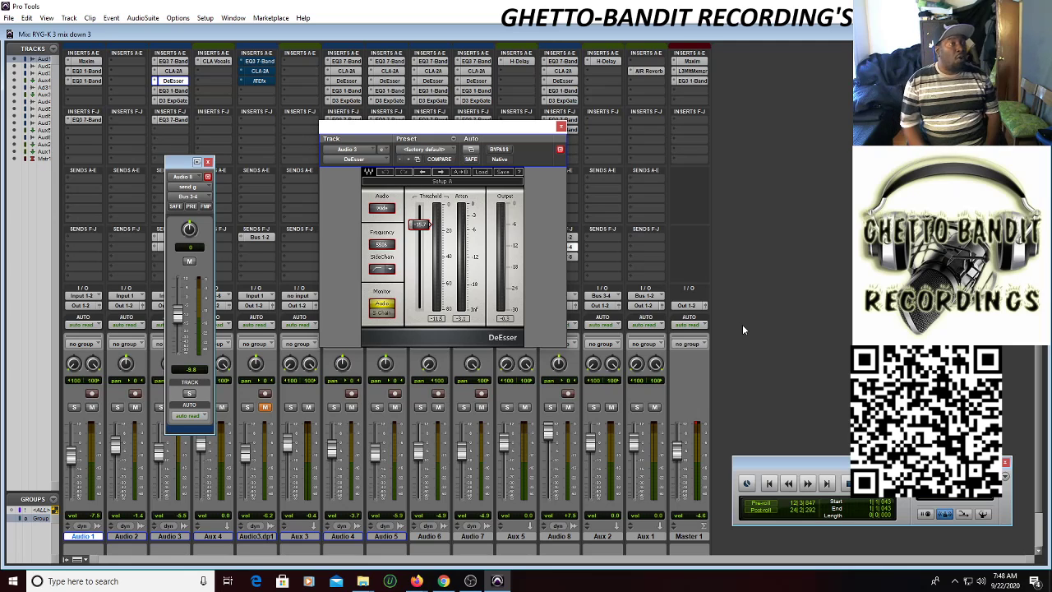
click(169, 81)
click(170, 82)
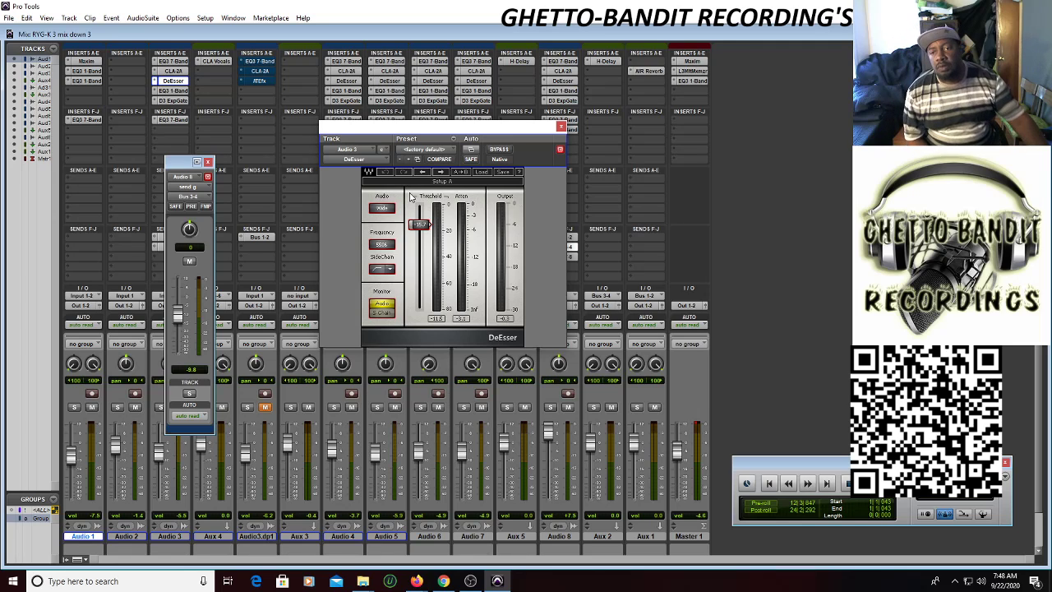
Review the EQ3 1-Band, Expander/Gate and second EQ3 7-Band on Audio 3, moving the send window off its sends.
click(175, 92)
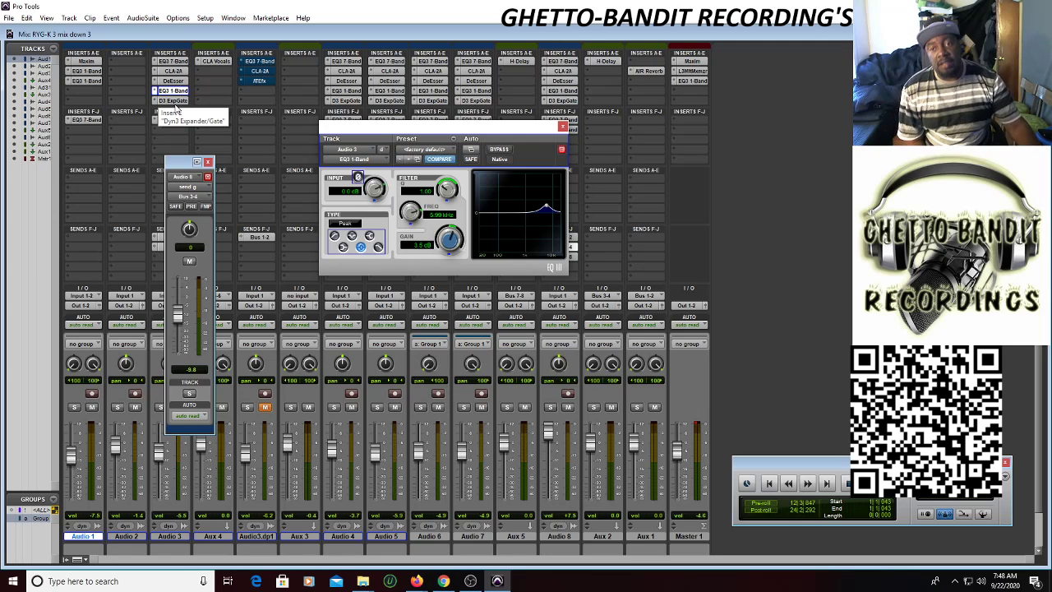
click(174, 101)
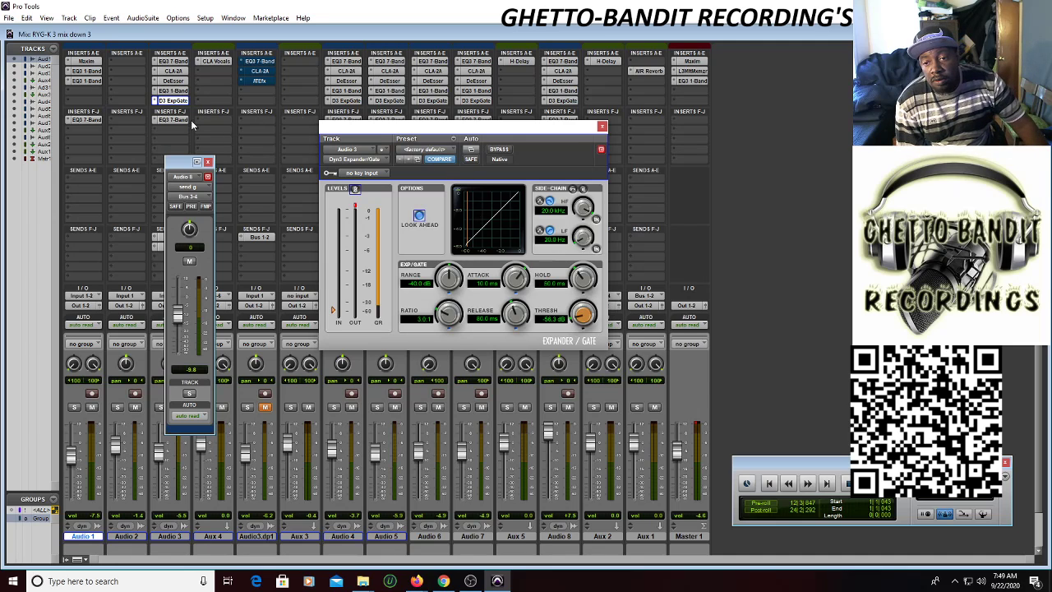
click(174, 120)
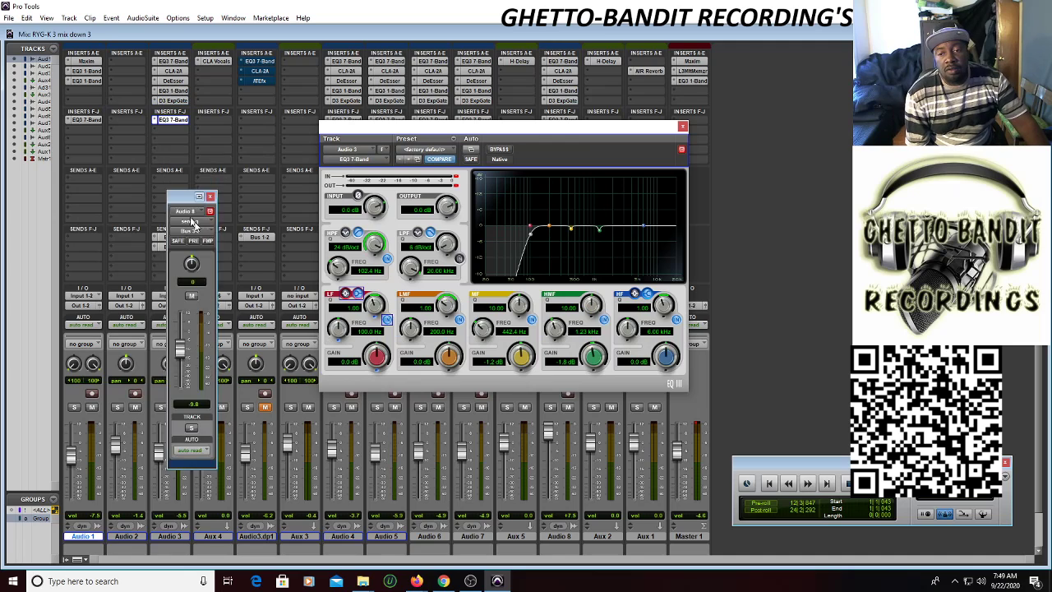
drag(178, 162, 292, 273)
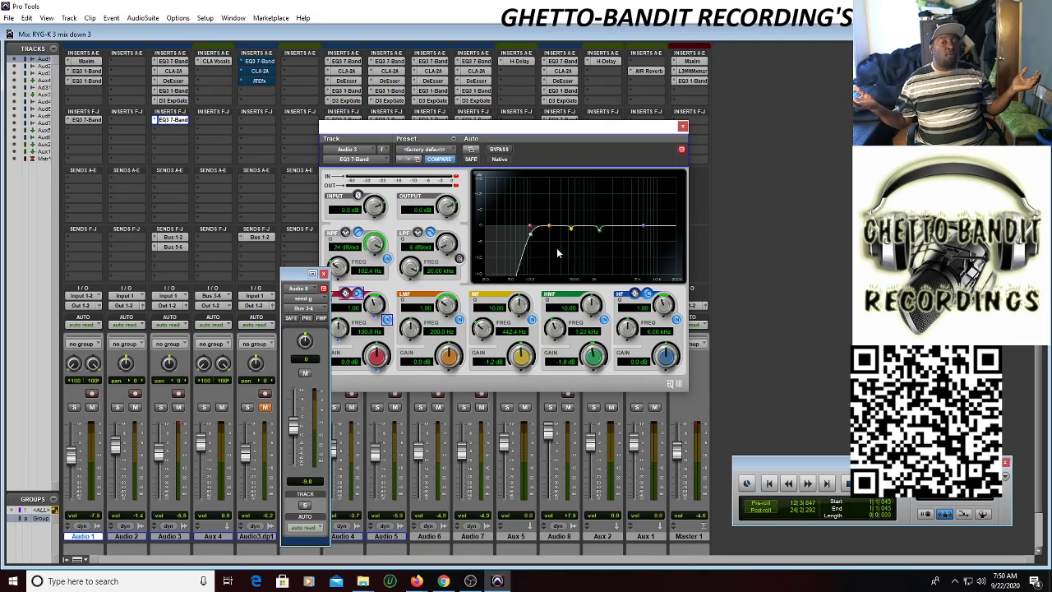
Review the Maxim, L3 MultiMaximizer and EQ3 1-Band inserts on the Master 1 track.
click(688, 61)
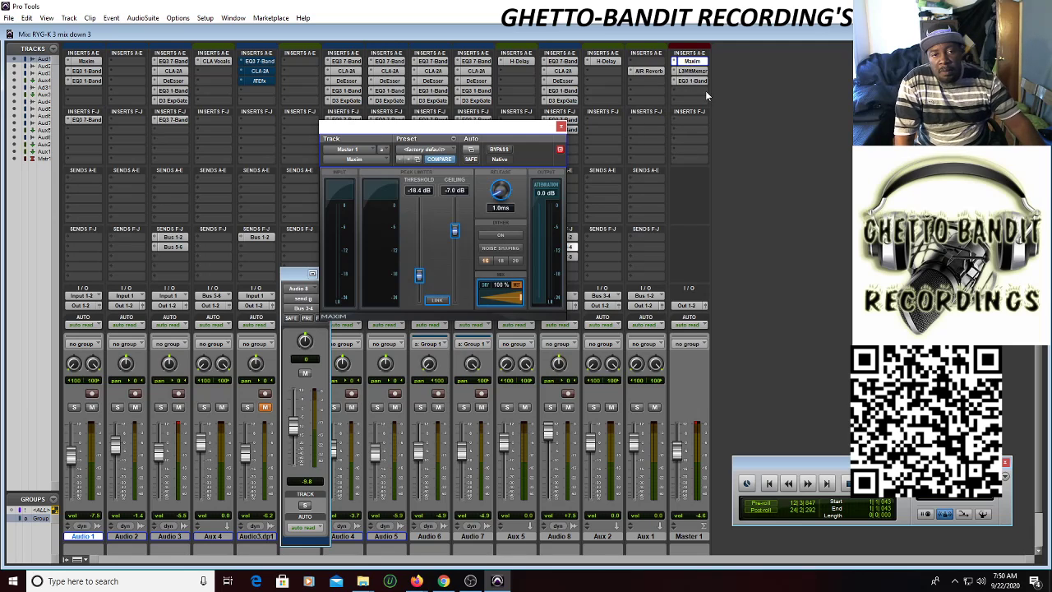
click(694, 73)
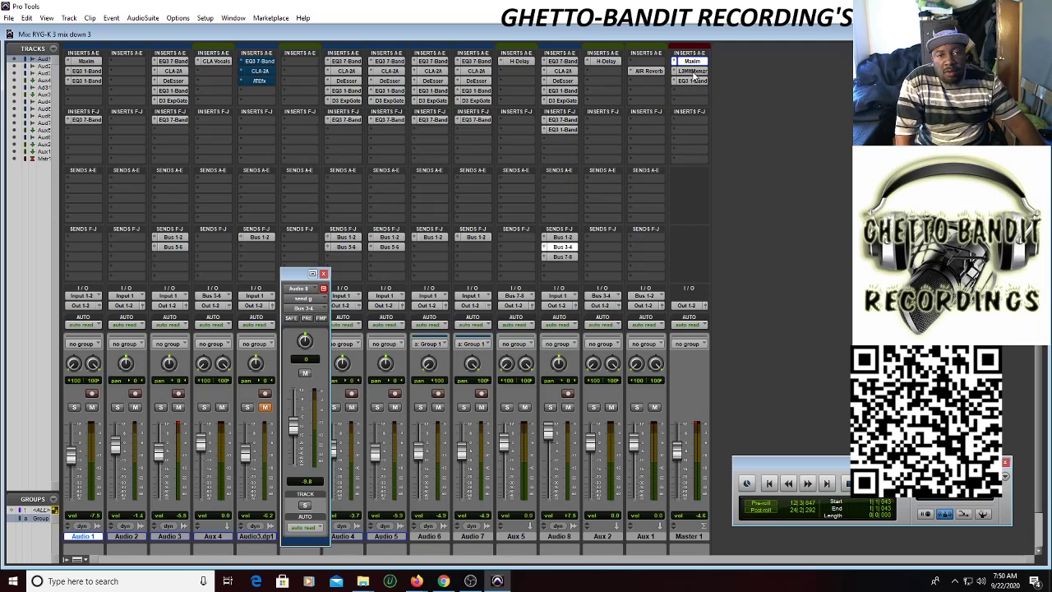
click(693, 71)
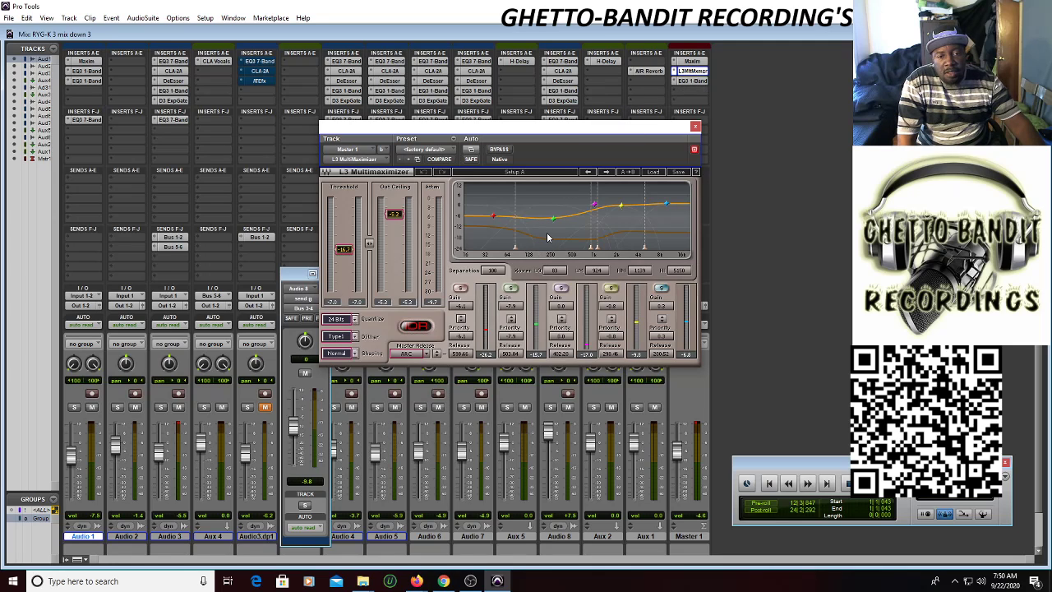
click(688, 82)
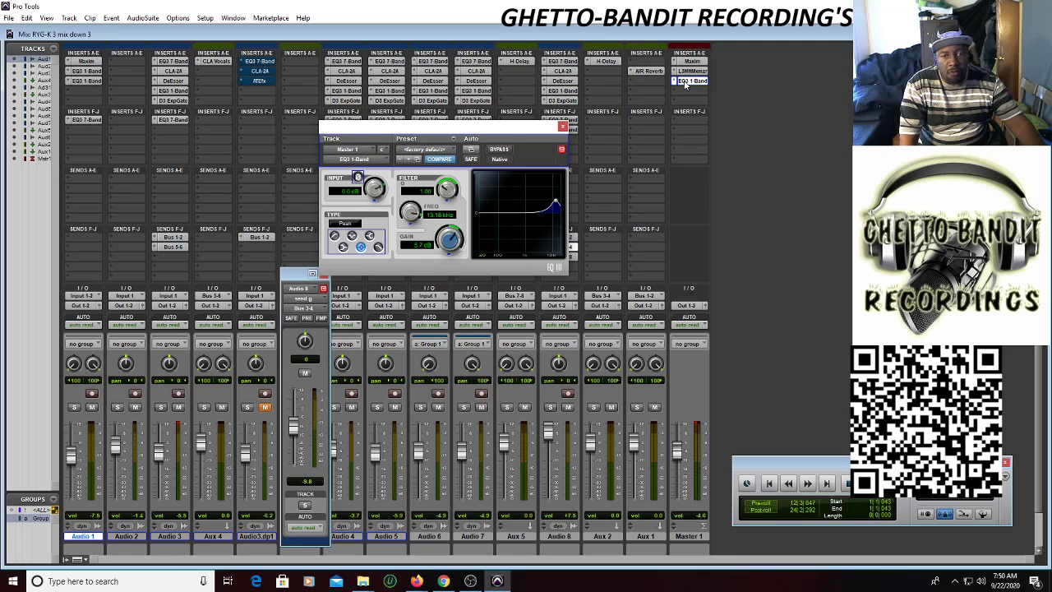